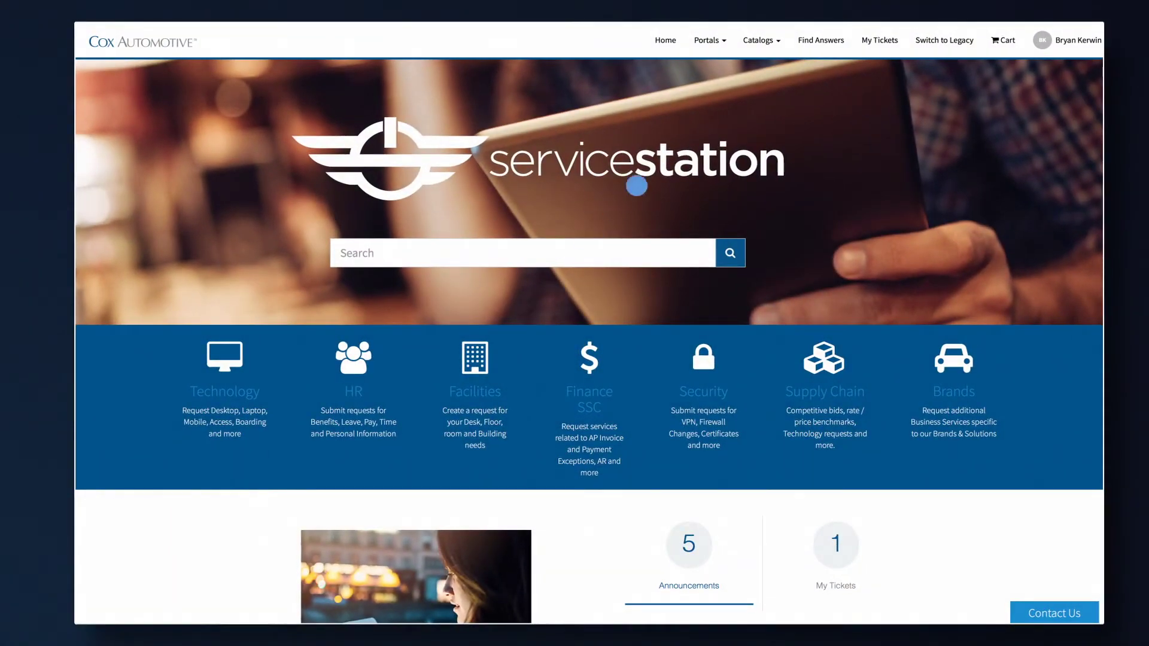
Open the Project Time Portal on the 3 - 9 September 2017 timesheet.
left_click(709, 40)
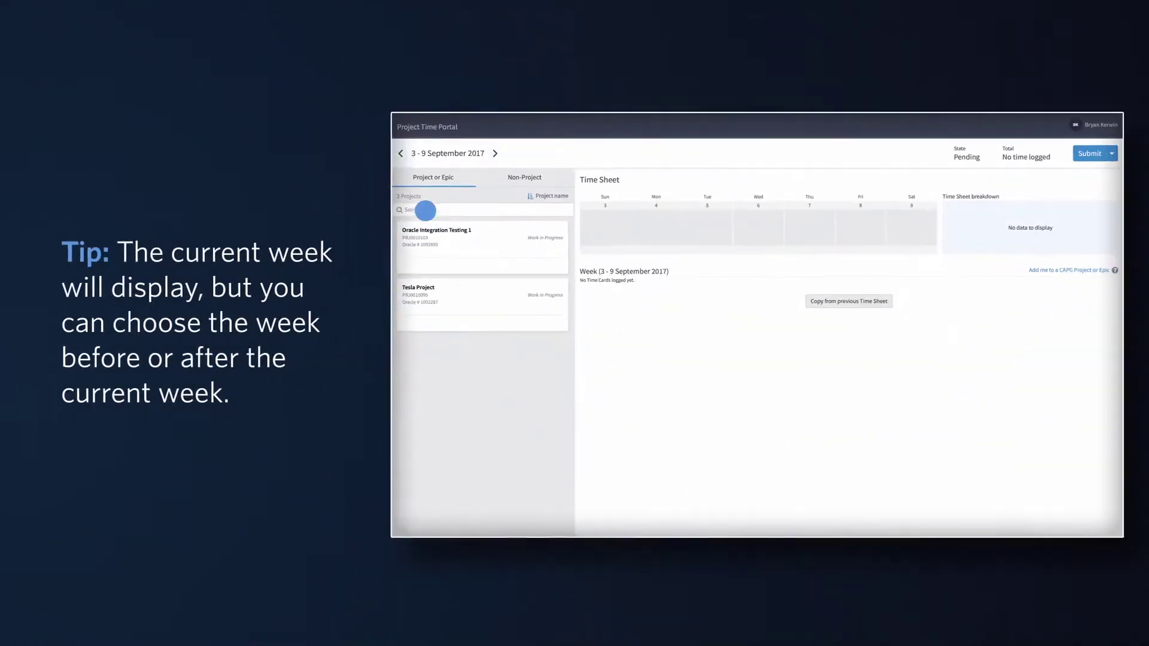
left_click(344, 296)
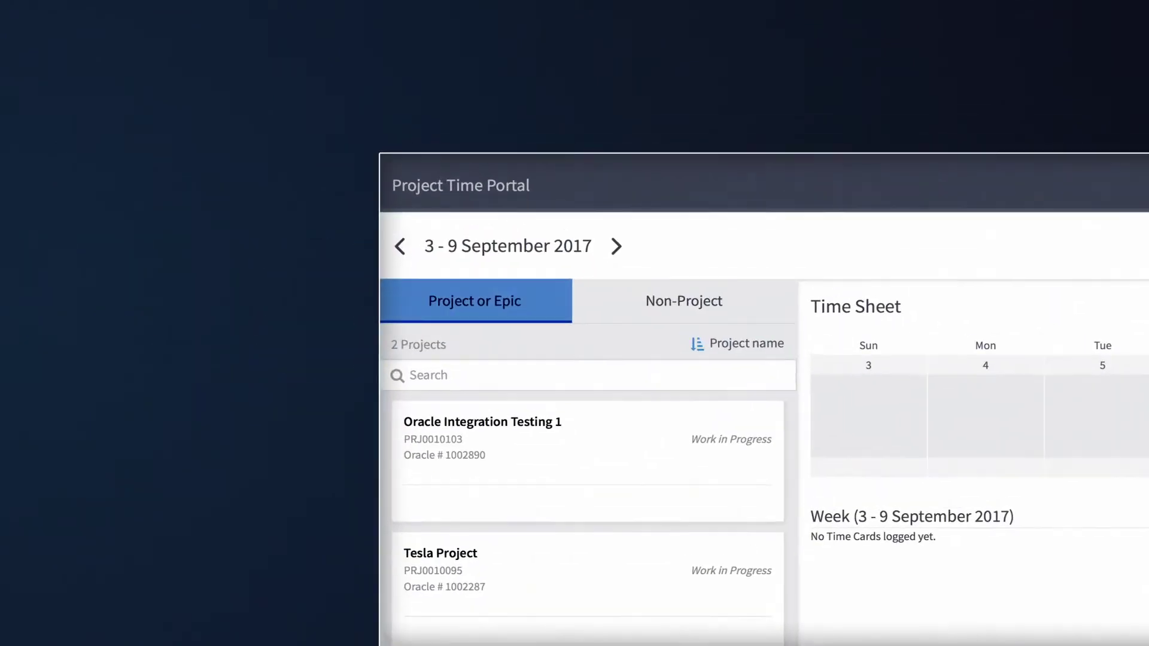
Review the available non-project time categories and return to the list of projects and epics.
left_click(701, 301)
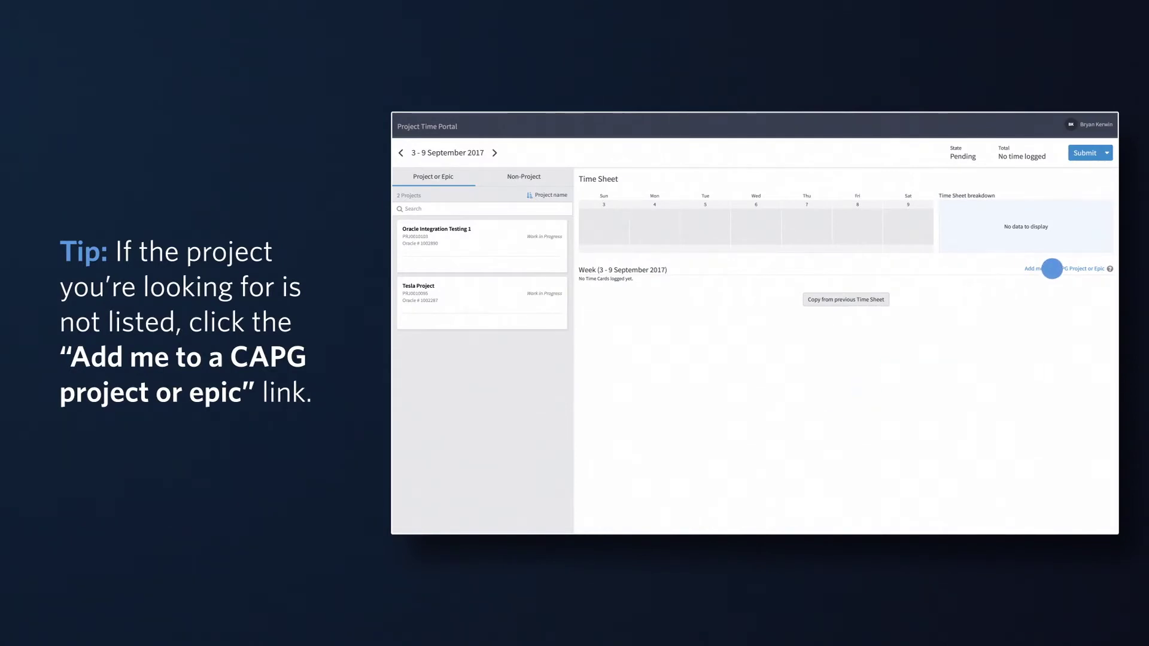
left_click(1066, 267)
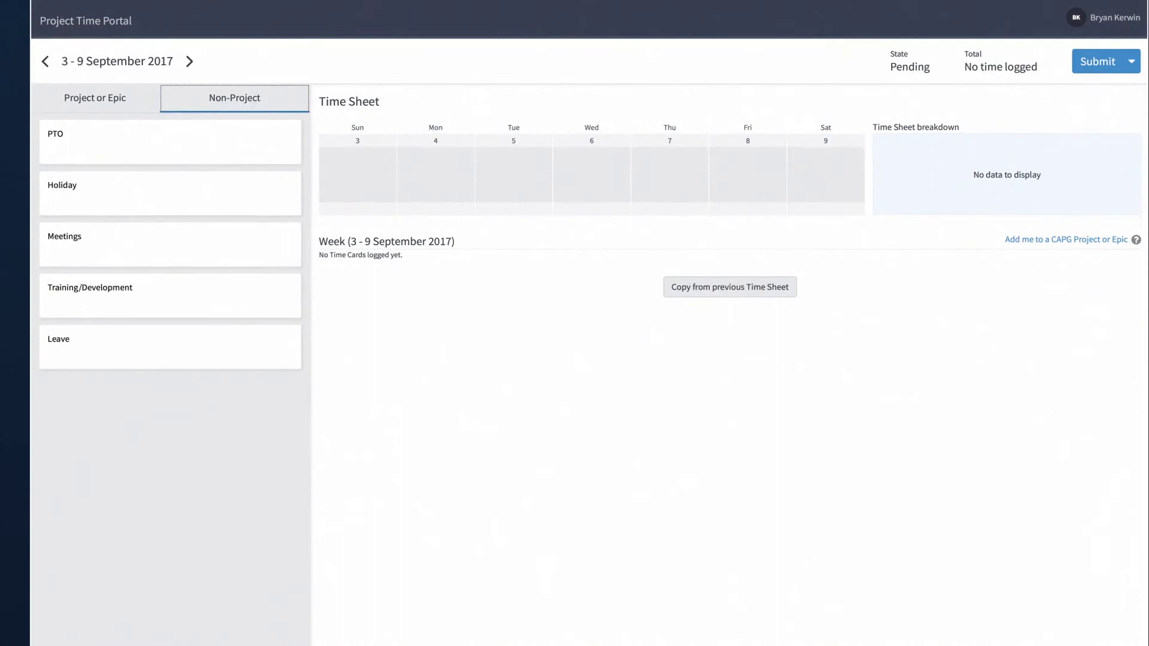
left_click(170, 141)
left_click(171, 194)
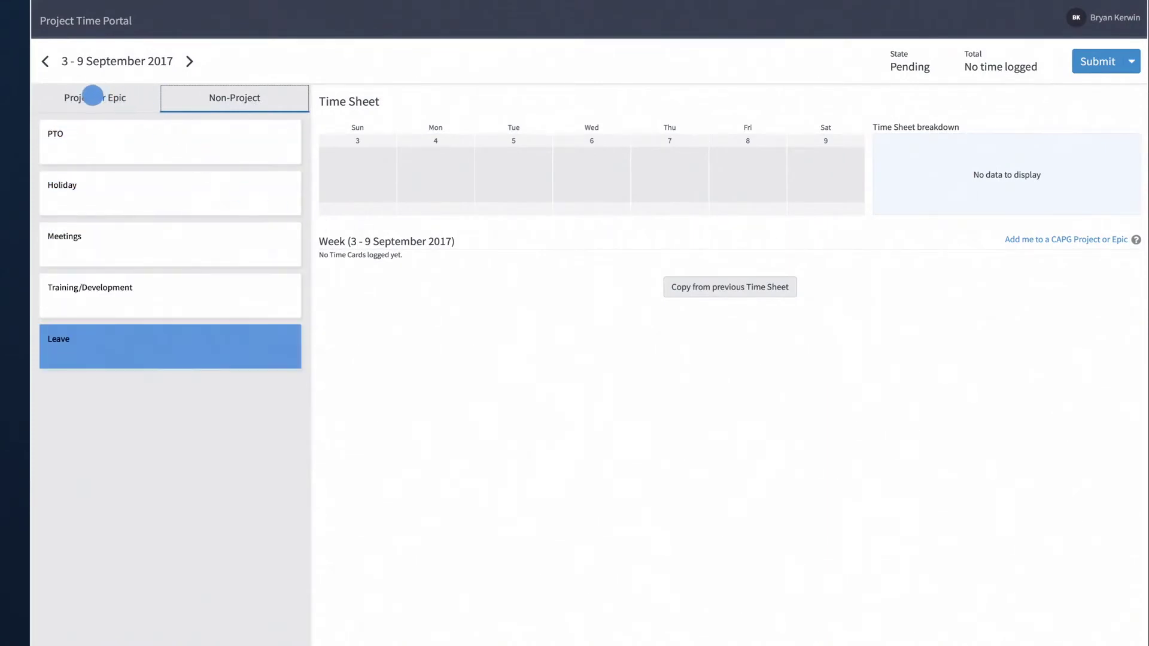
left_click(93, 95)
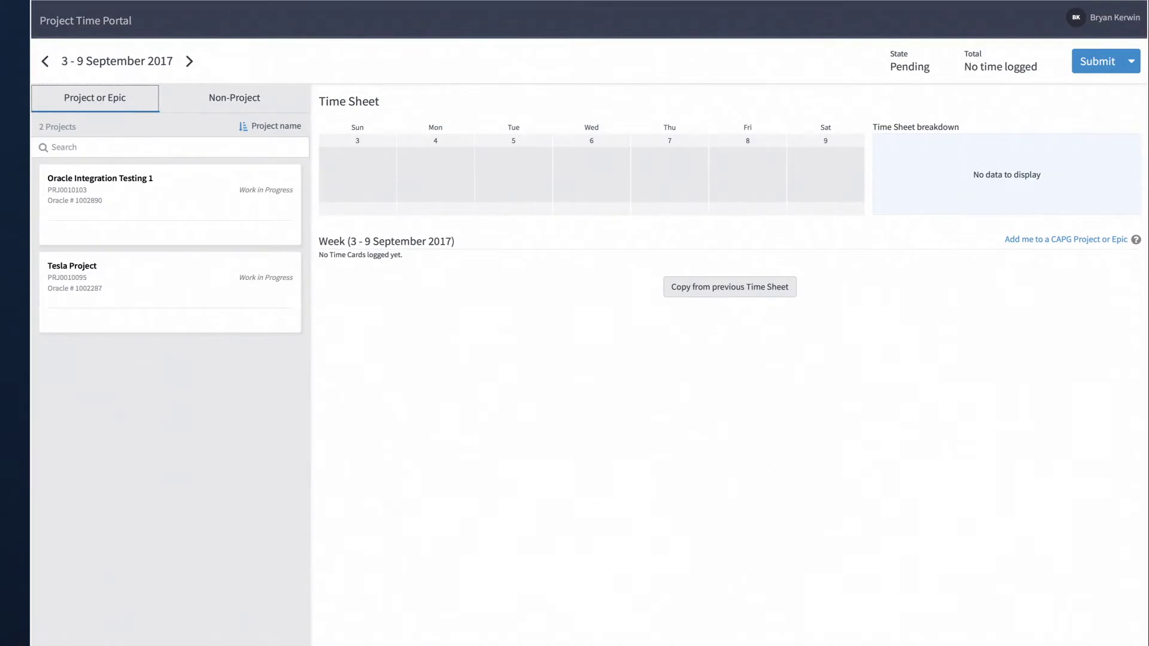
Add a Planning line item for Oracle Integration Testing 1 covering Monday - Friday with 0 hours.
mouse_move(162, 202)
left_click(170, 233)
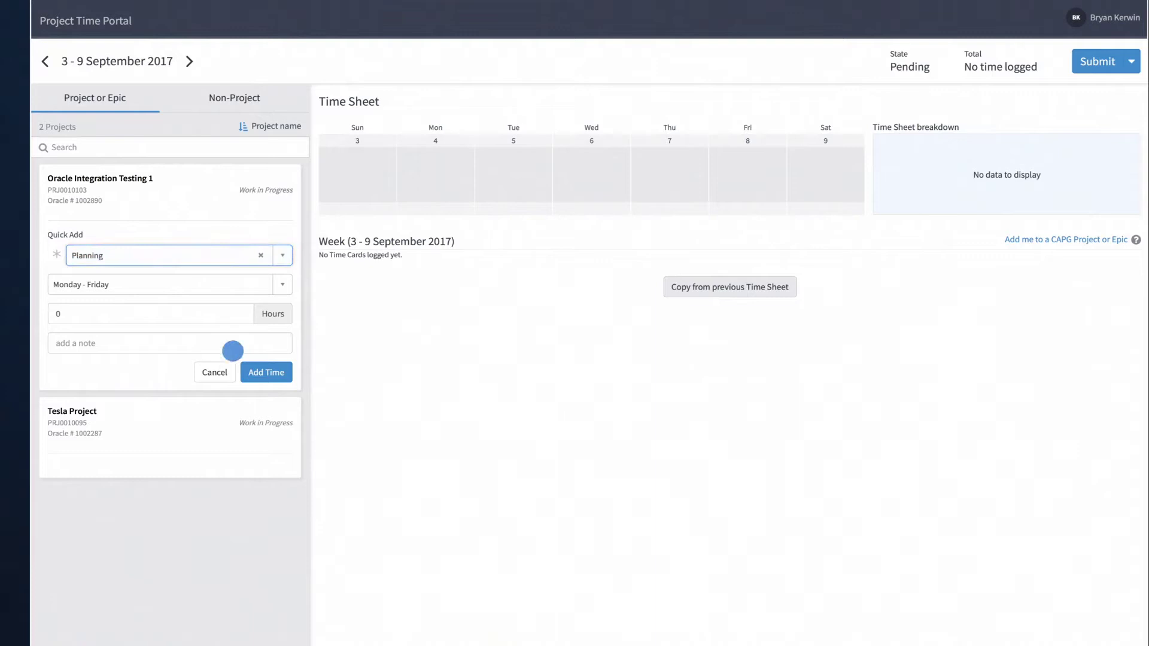
left_click(279, 372)
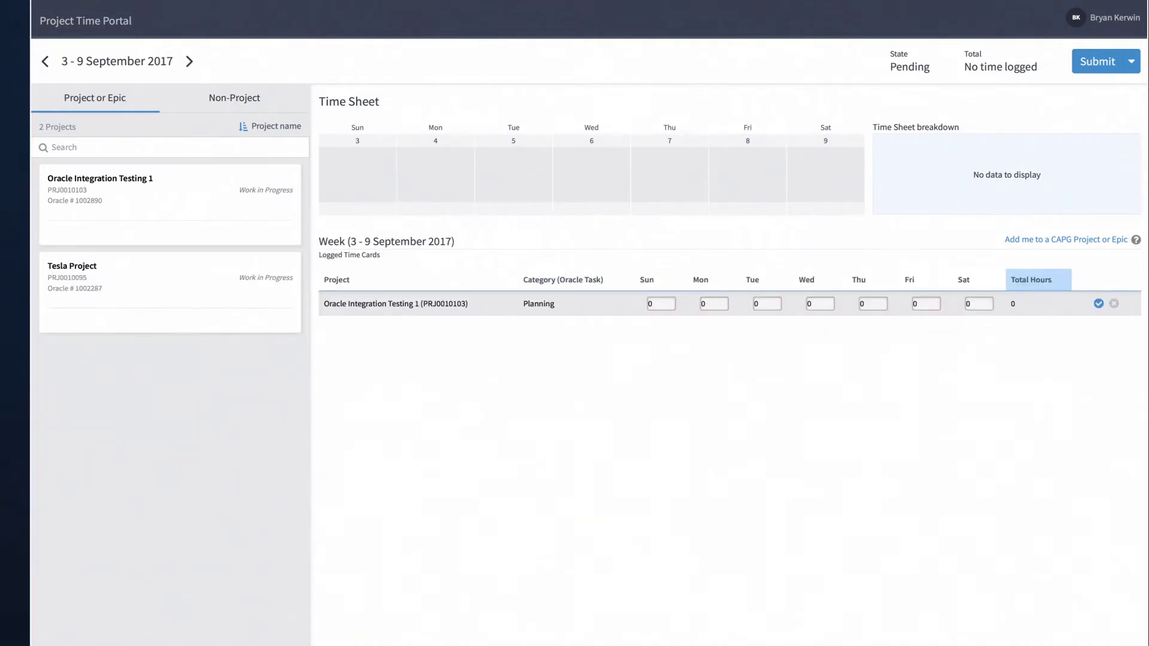
Log 8 hours on Monday, 4 on Tuesday, 3 on Thursday and 2 on Friday for the Oracle Integration Testing 1 Planning line.
left_click(503, 301)
key("Tab")
key("Tab")
key("Tab")
key("Tab")
key("Tab")
key("Tab")
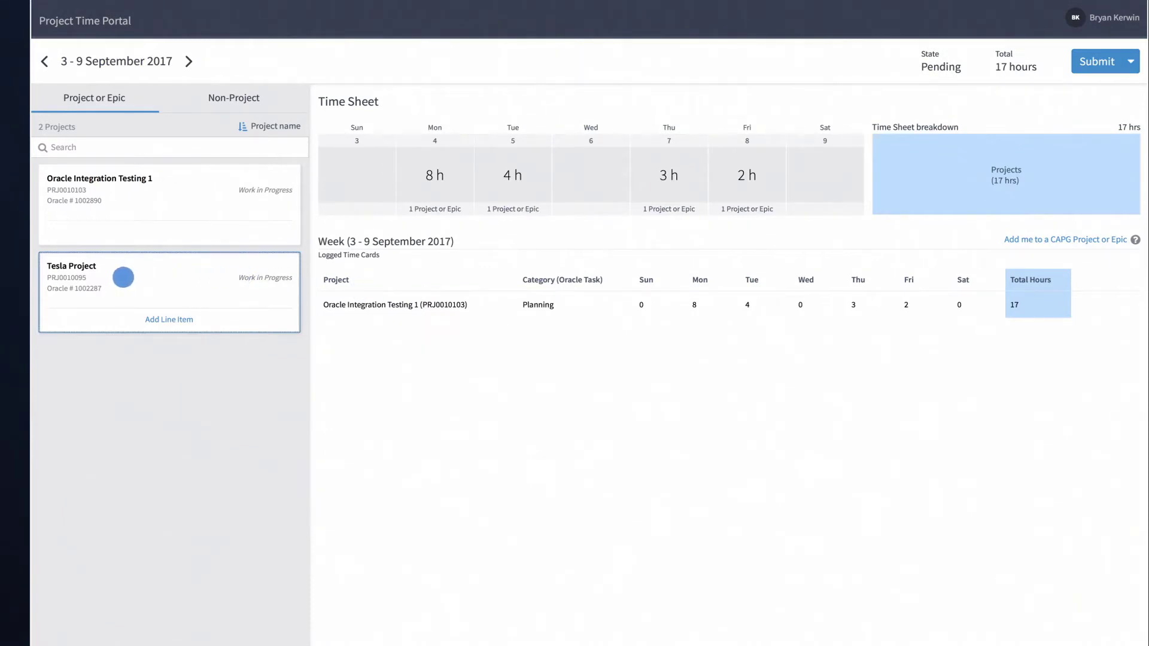
Add a Development line item for Tesla Project with 4 hours on Tuesday, 5 on Thursday and 6 on Friday.
left_click(117, 279)
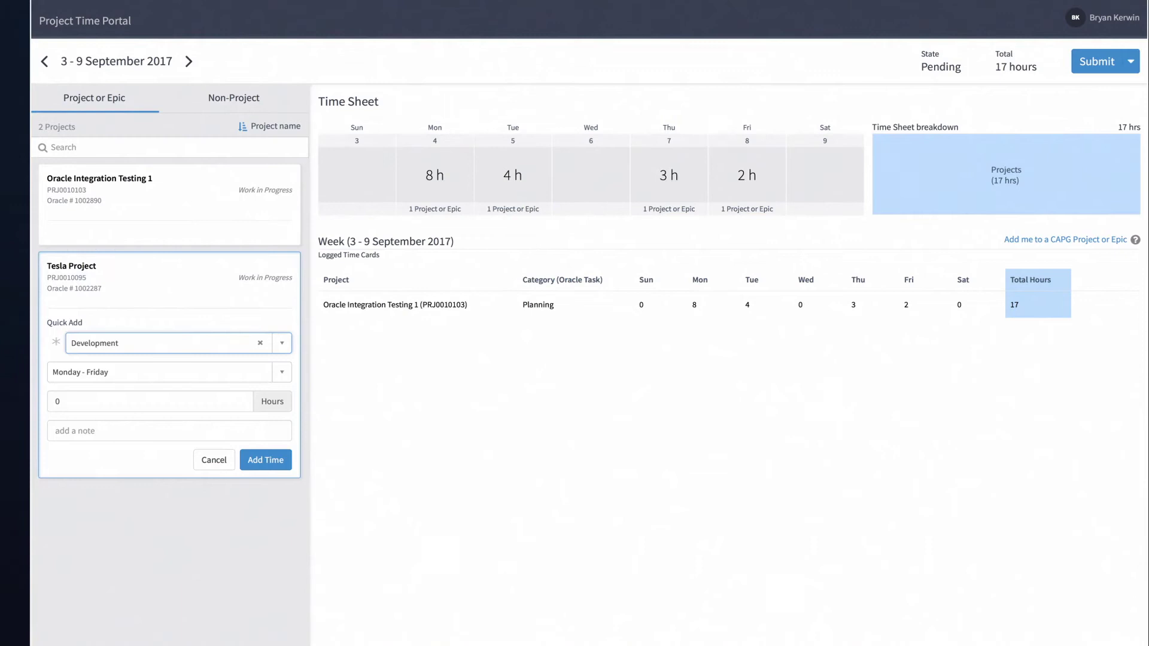
left_click(265, 460)
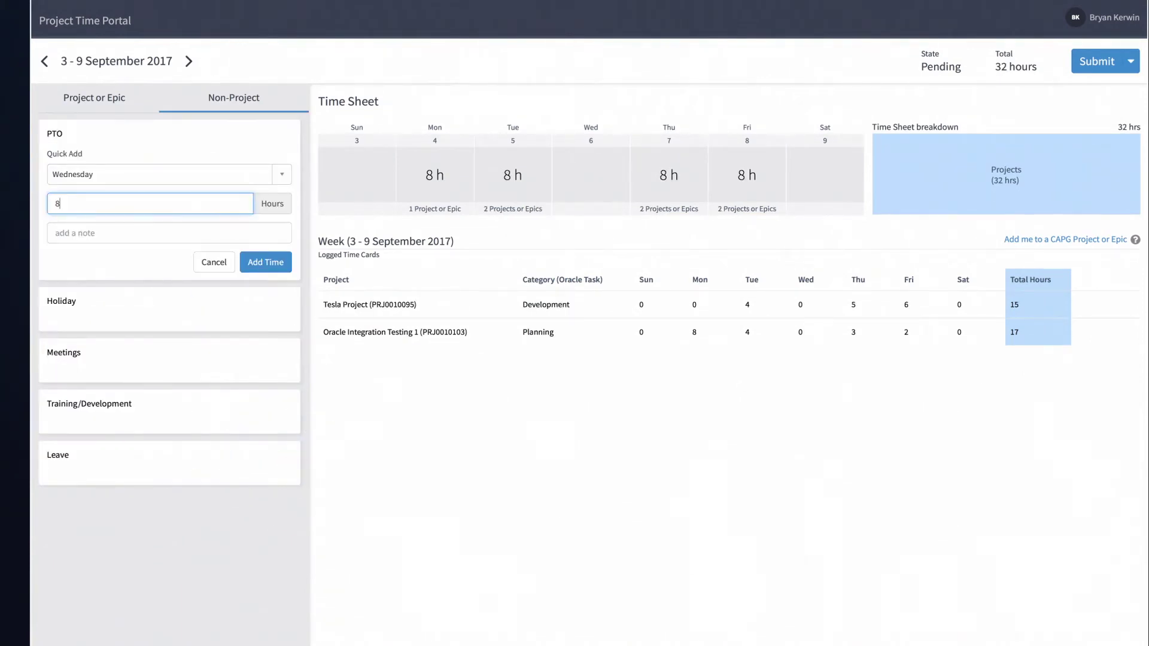
Log 8 hours of PTO on Wednesday and submit the timesheet for 3 - 9 September 2017.
left_click(266, 262)
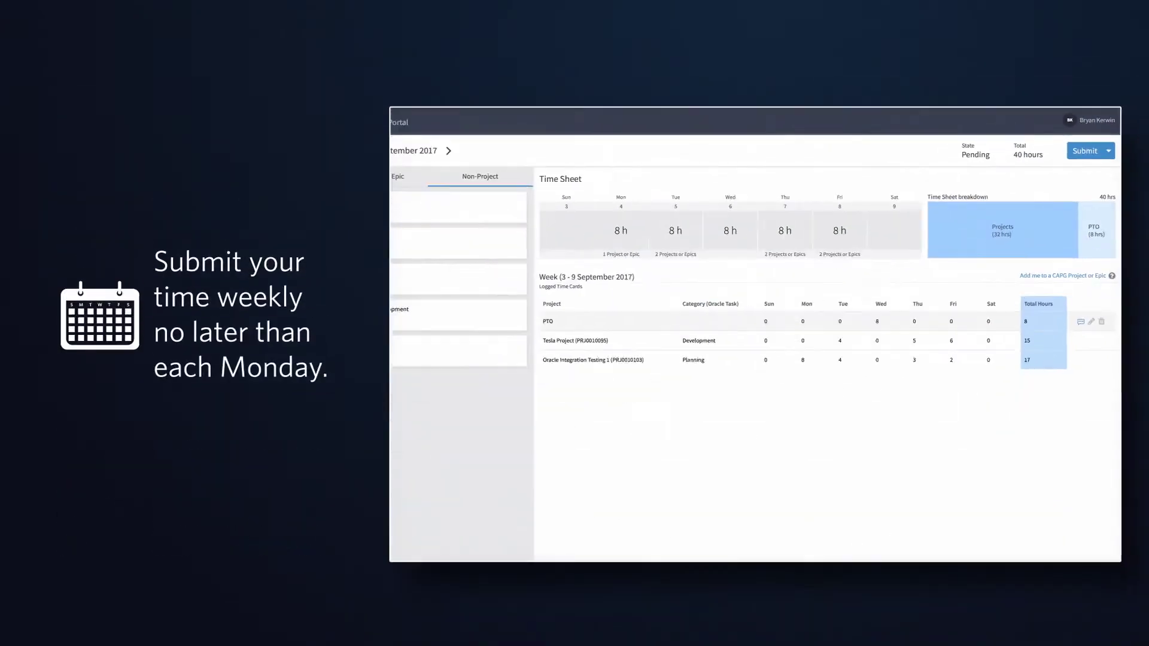
left_click(1084, 152)
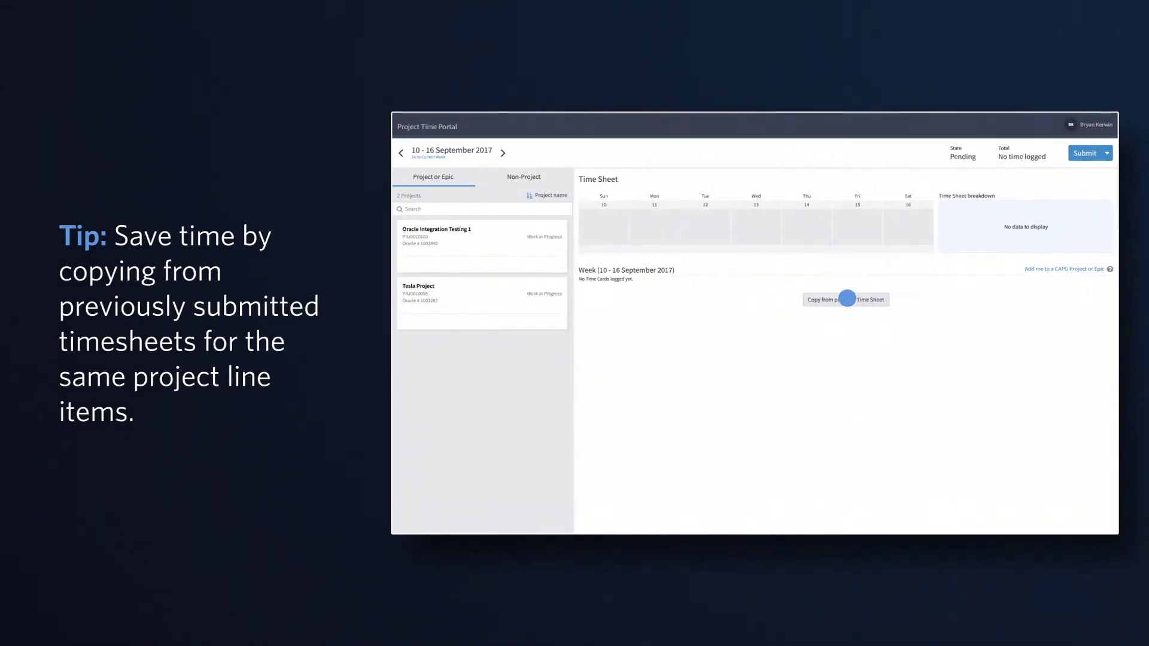
Copy the line items from the 2017-09-03 timesheet into the 10 - 16 September 2017 timesheet.
left_click(847, 298)
left_click(776, 159)
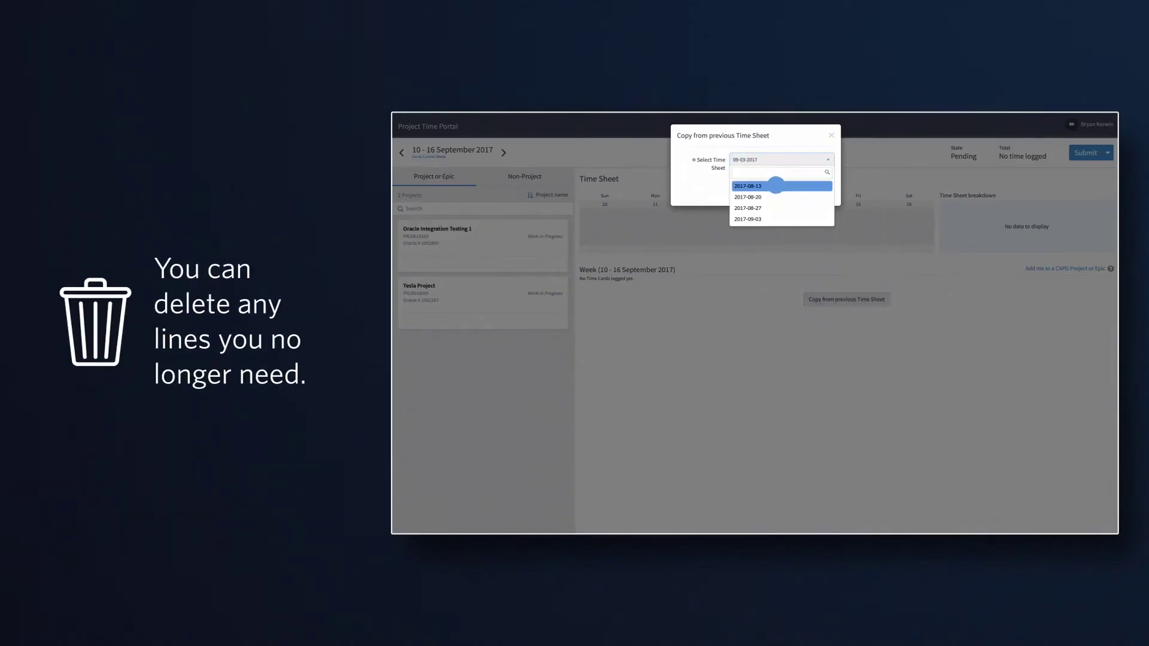
left_click(776, 219)
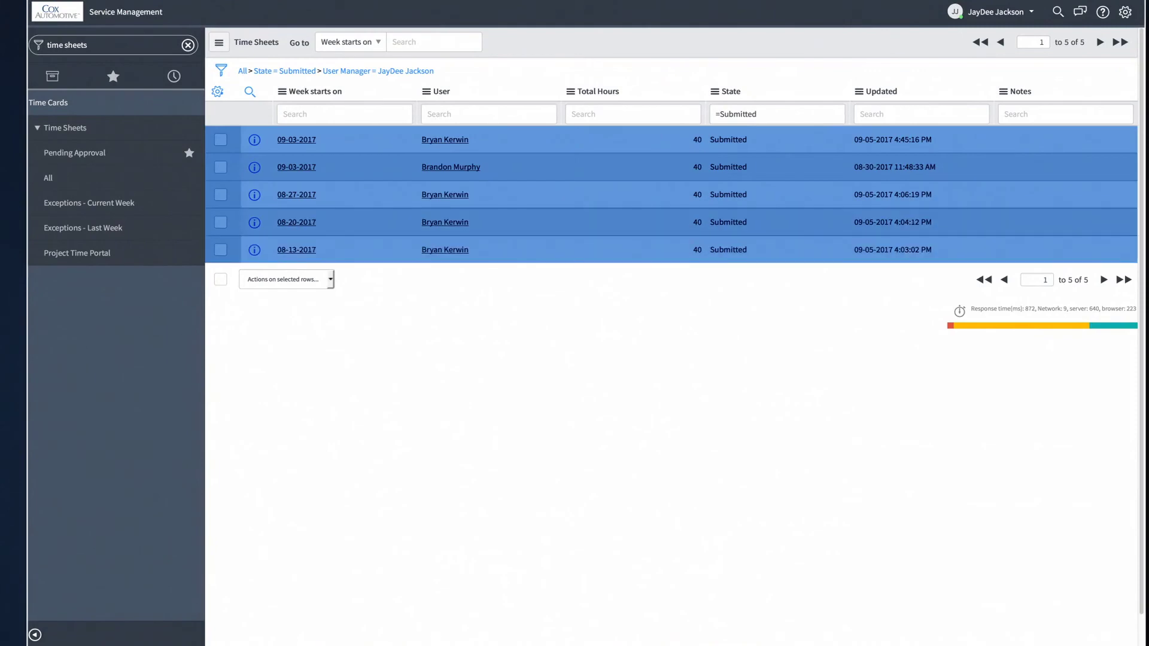
Open the submitted 09-03-2017 timesheet from the manager's list to review its line items and approval options.
left_click(354, 164)
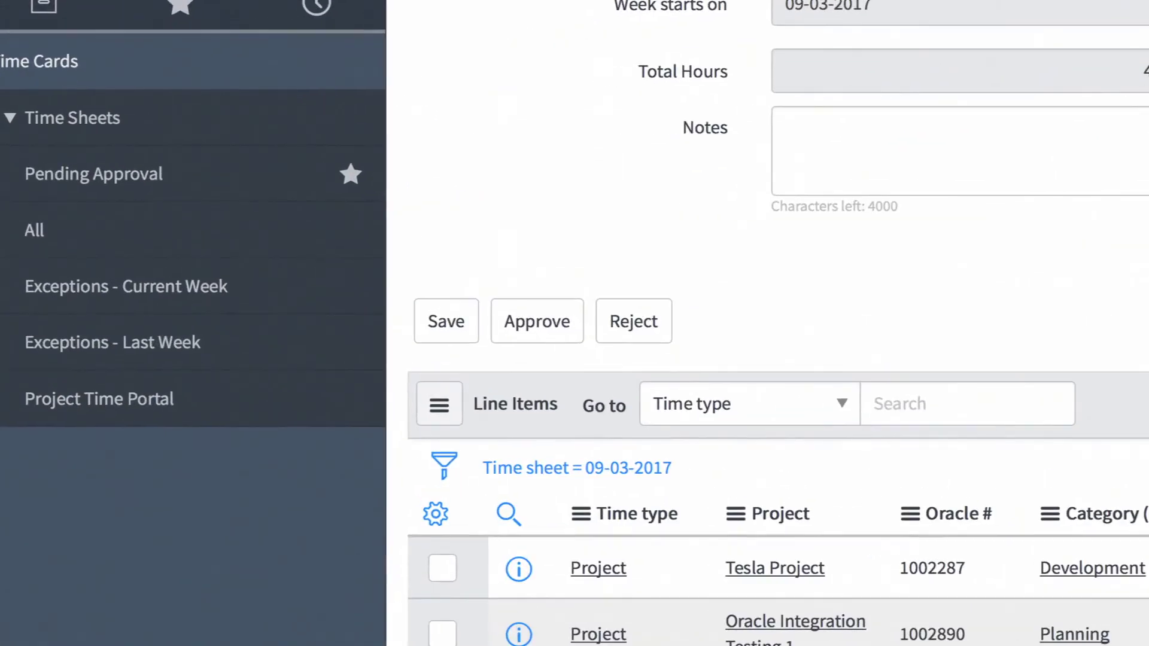
left_click(272, 219)
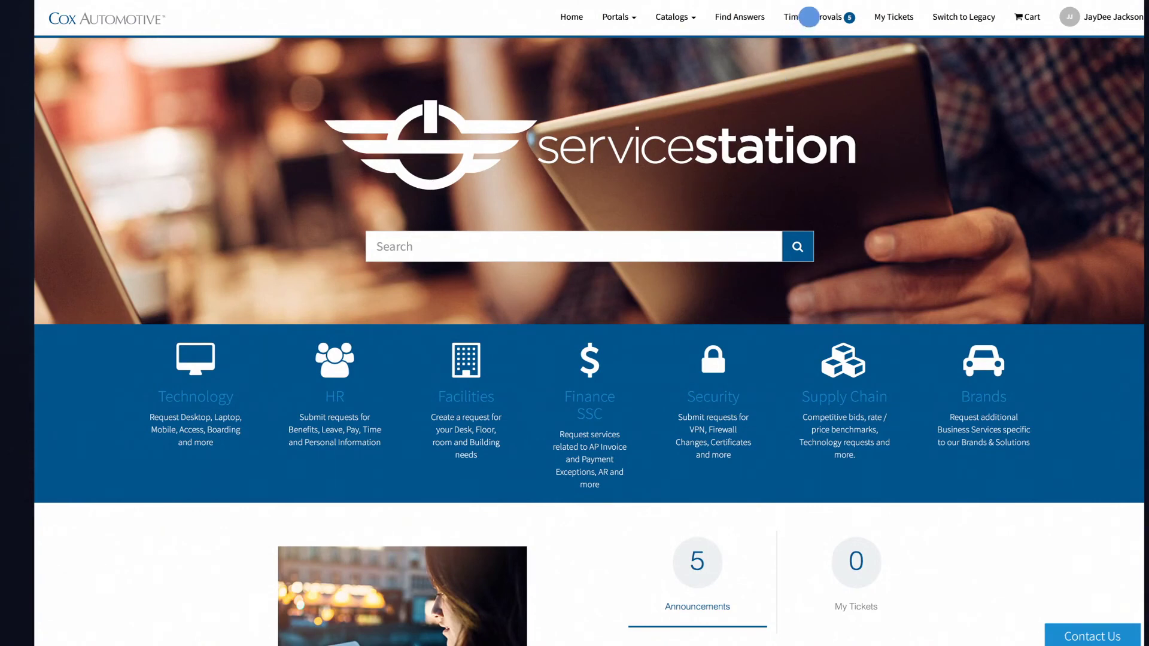
Look through the pending time approvals in Service Station and open the employee's 09-03-2017 timesheet to examine its Approve and Reject options.
left_click(808, 19)
key("Down")
key("Down")
key("Down")
key("Down")
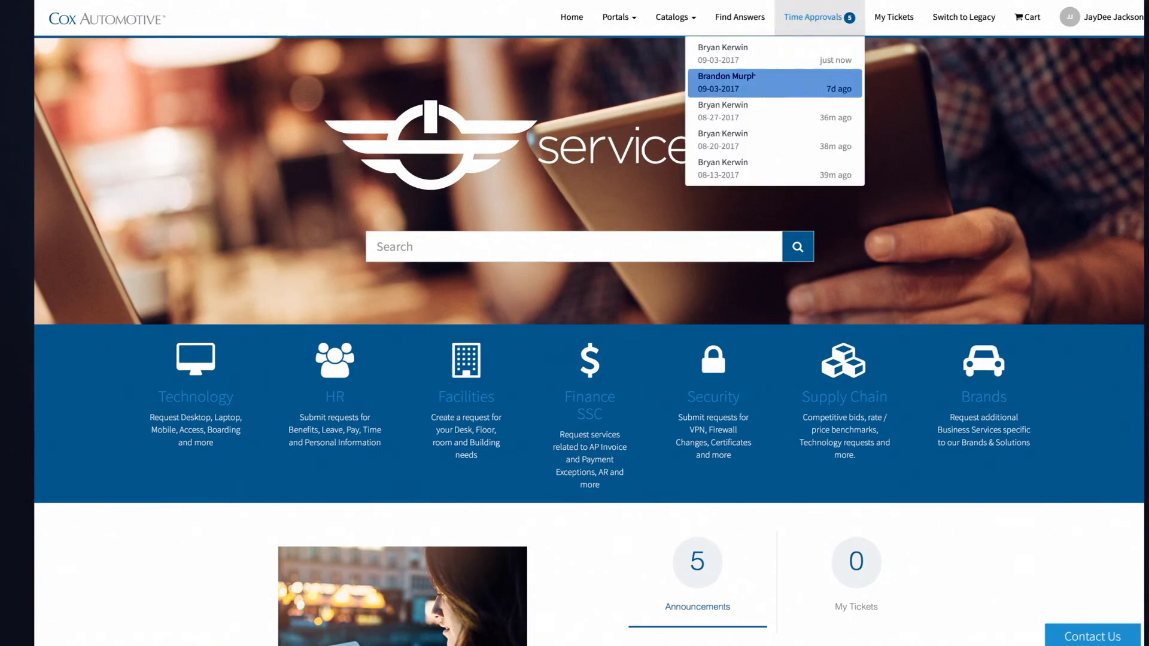
key("Down")
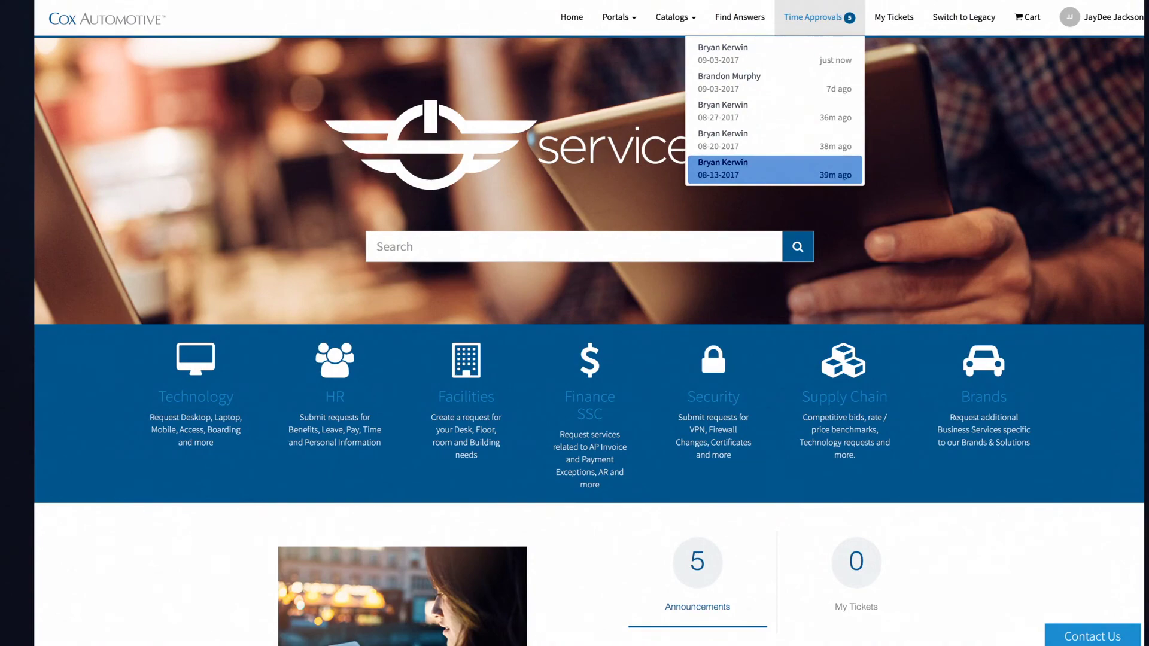
key("Return")
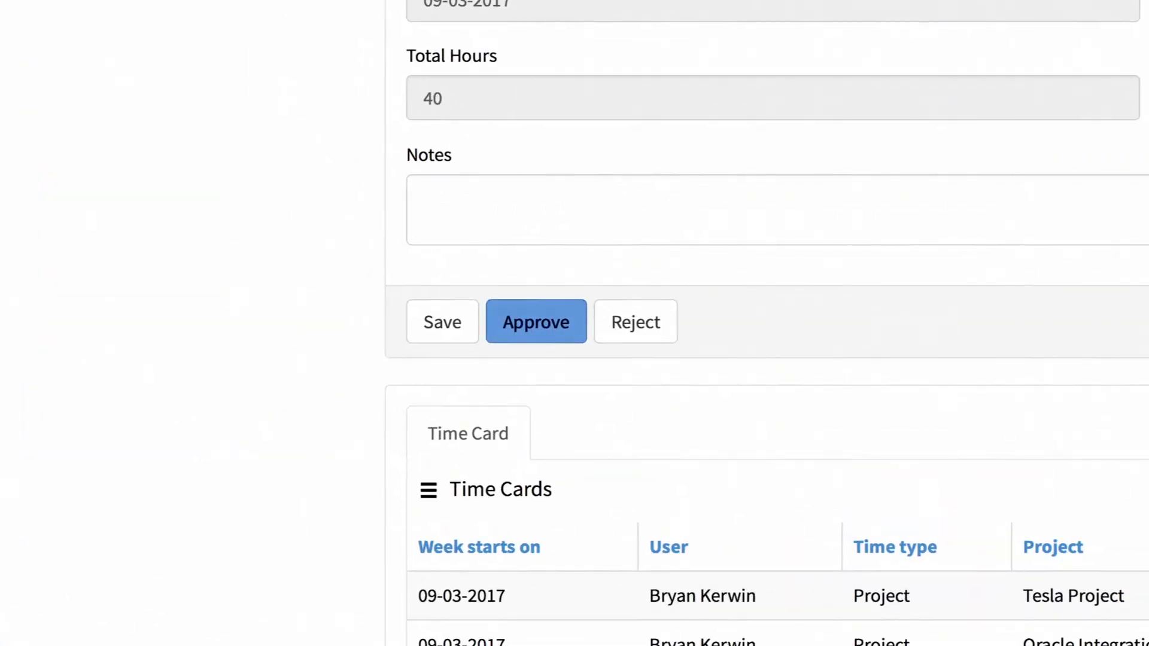
key("Tab")
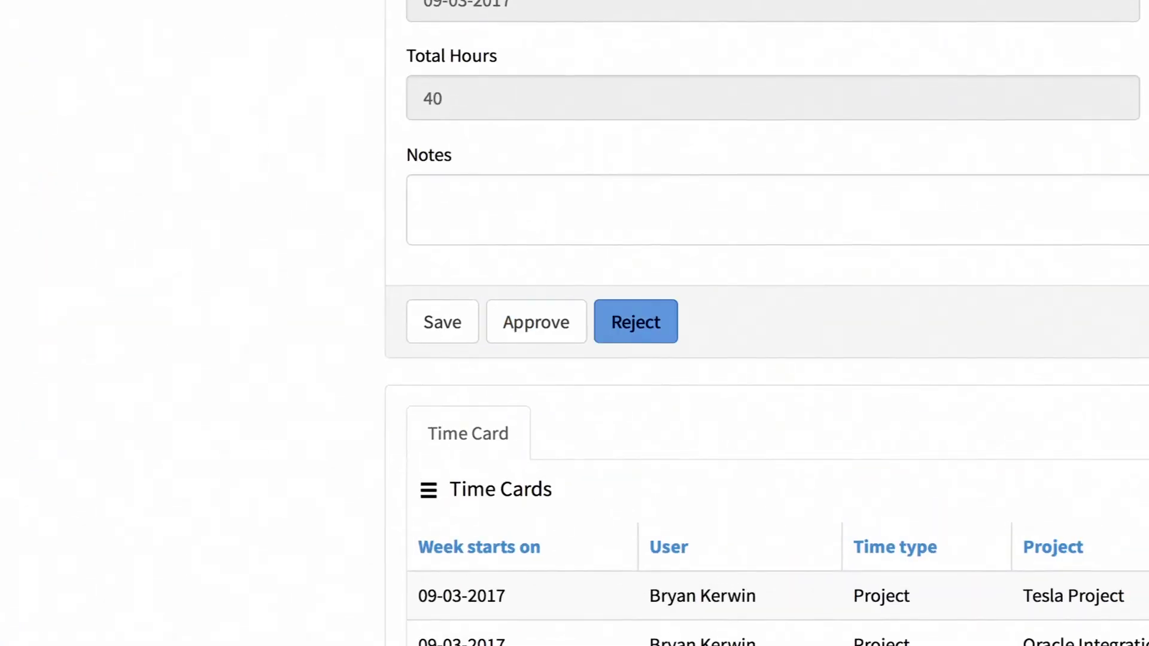